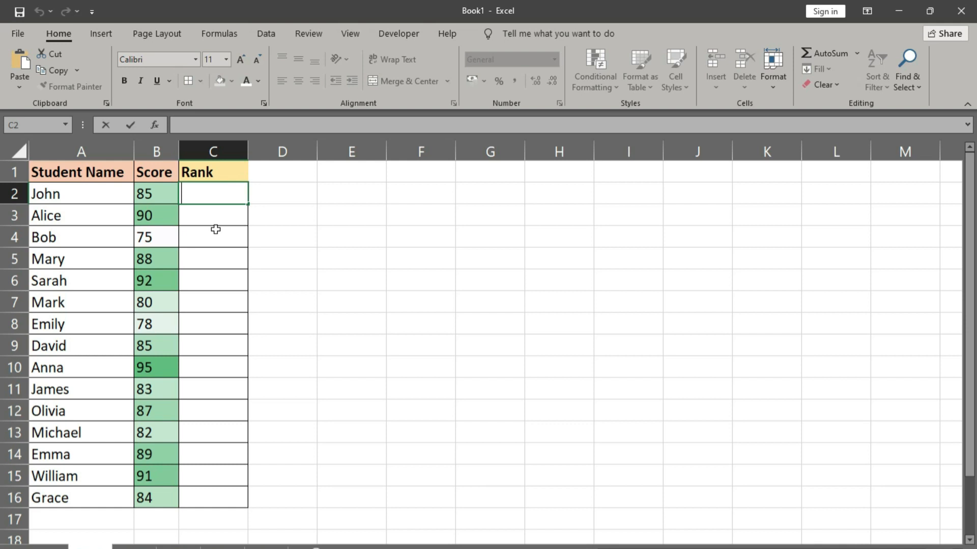
Step: Enter =RANK(B2,$B$2:$B$16,0) in C2 and fill the formula down the Rank column
text(=)
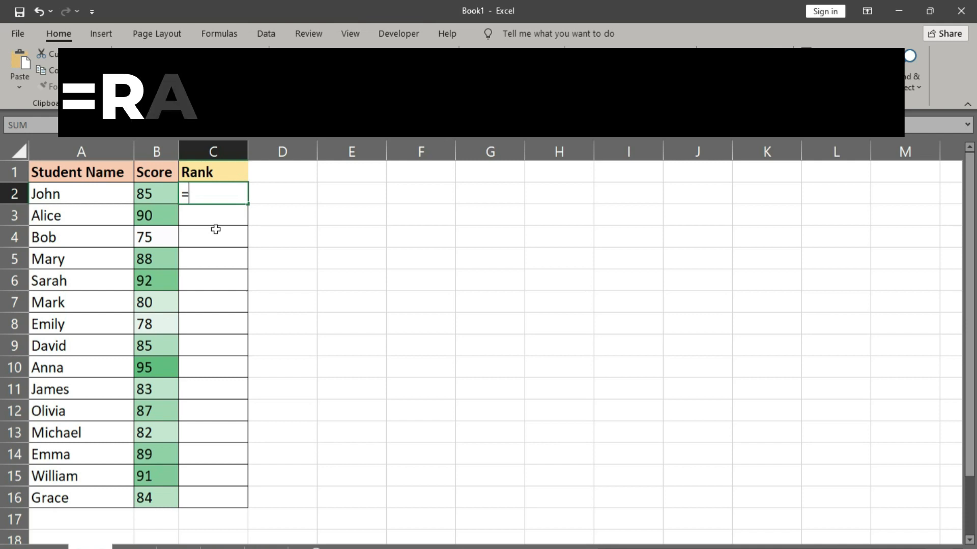
text(RANL)
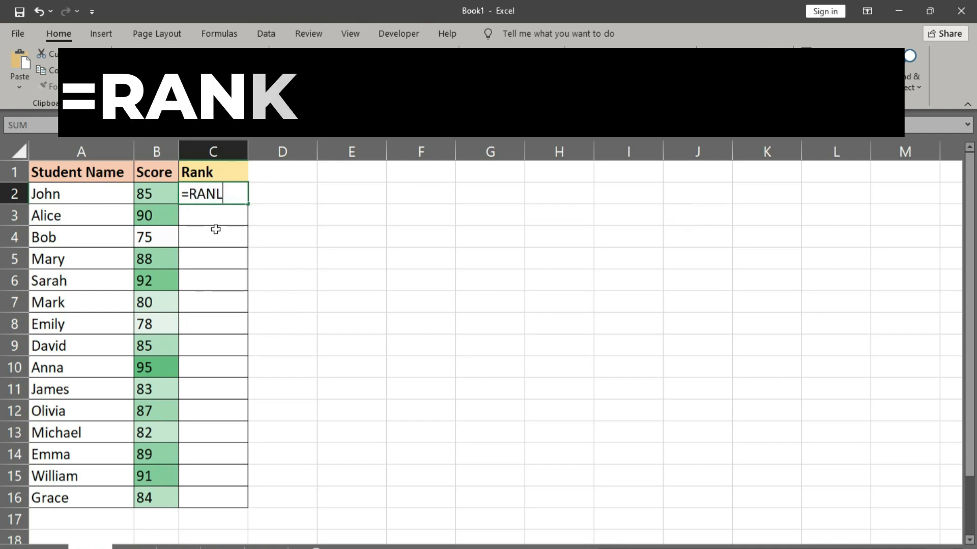
key(BackSpace)
text(K()
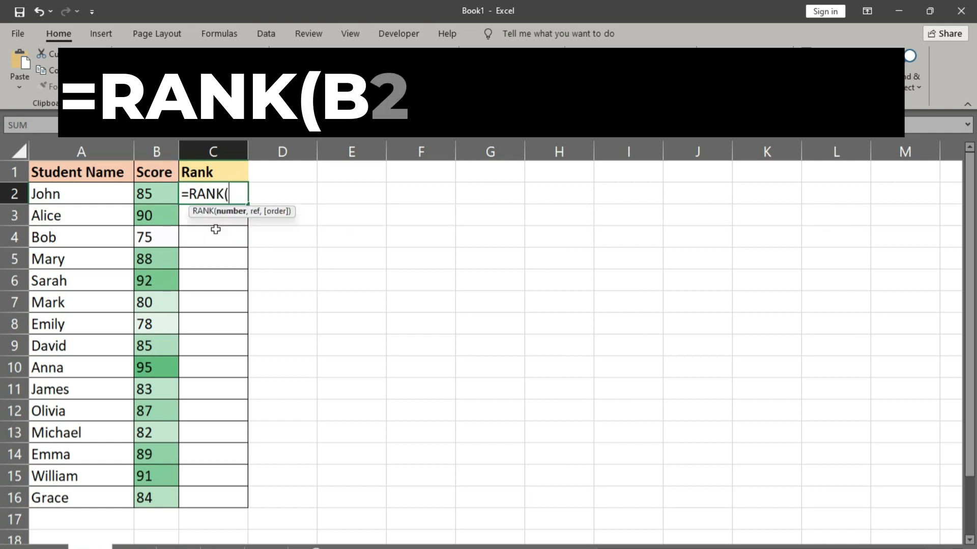
click(148, 194)
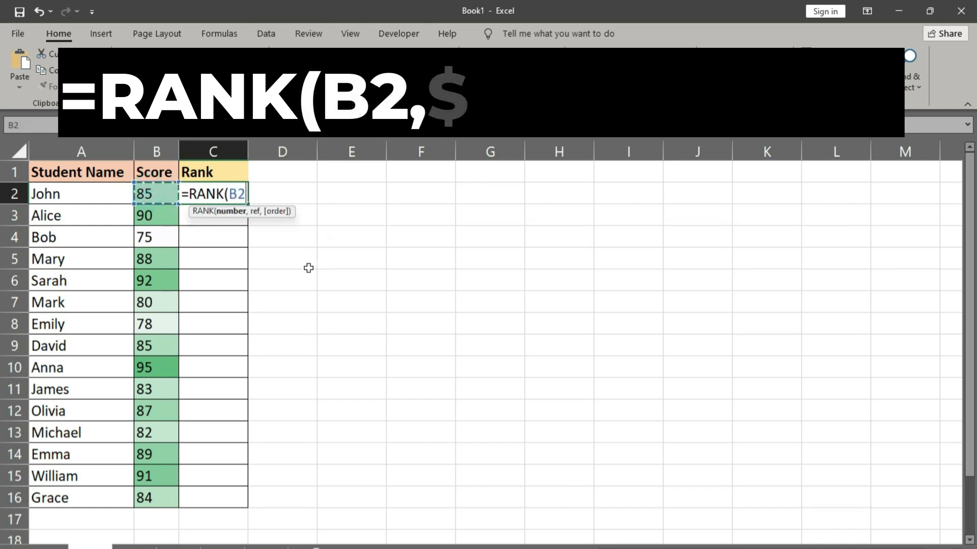
text(,)
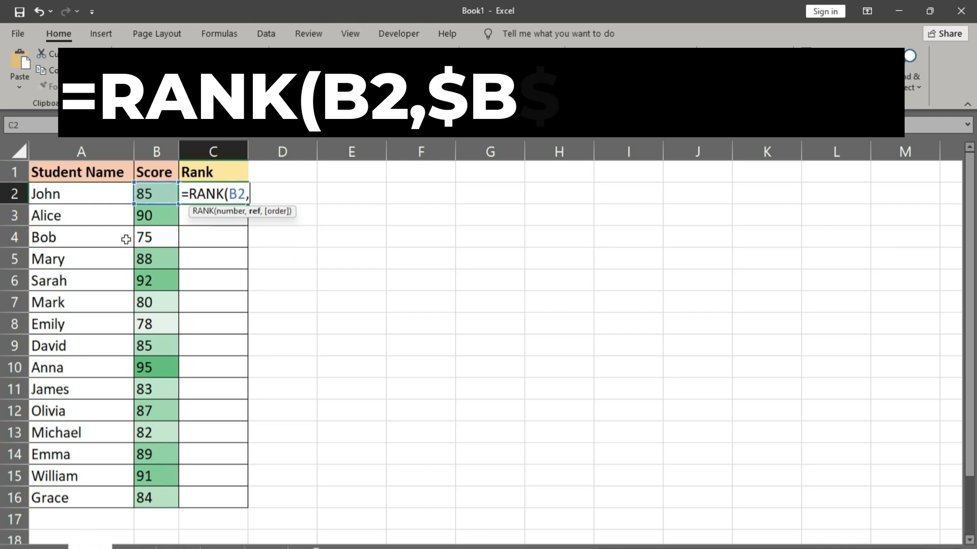
drag(155, 193, 170, 492)
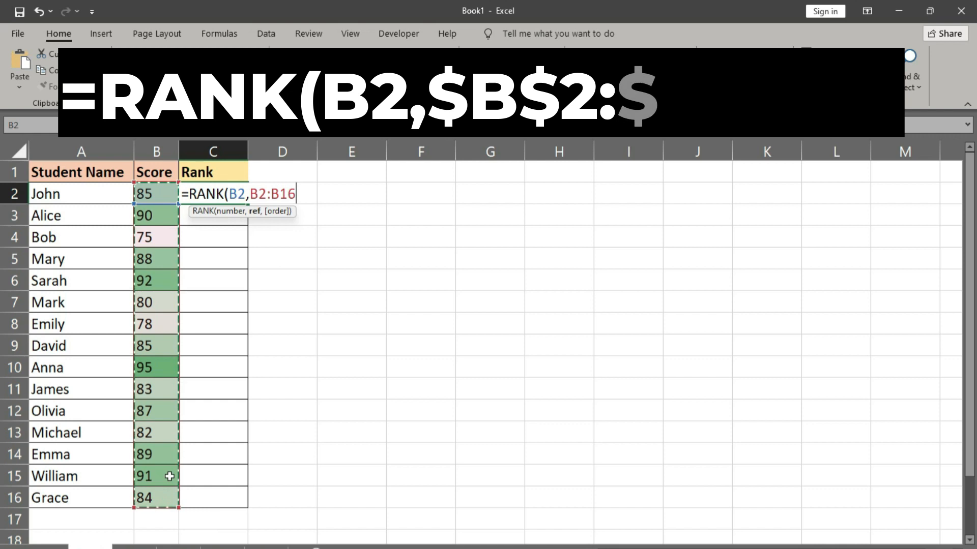
key(F4)
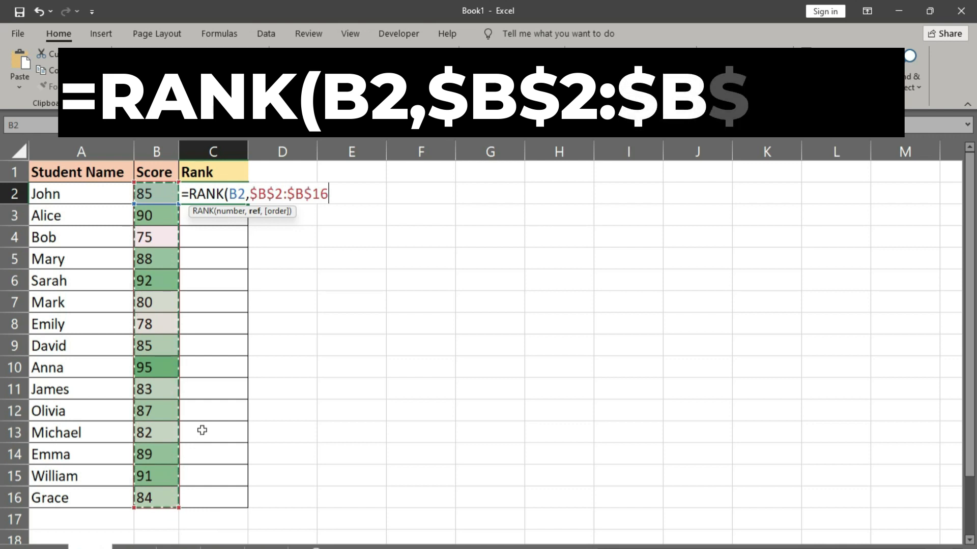
text(,0)
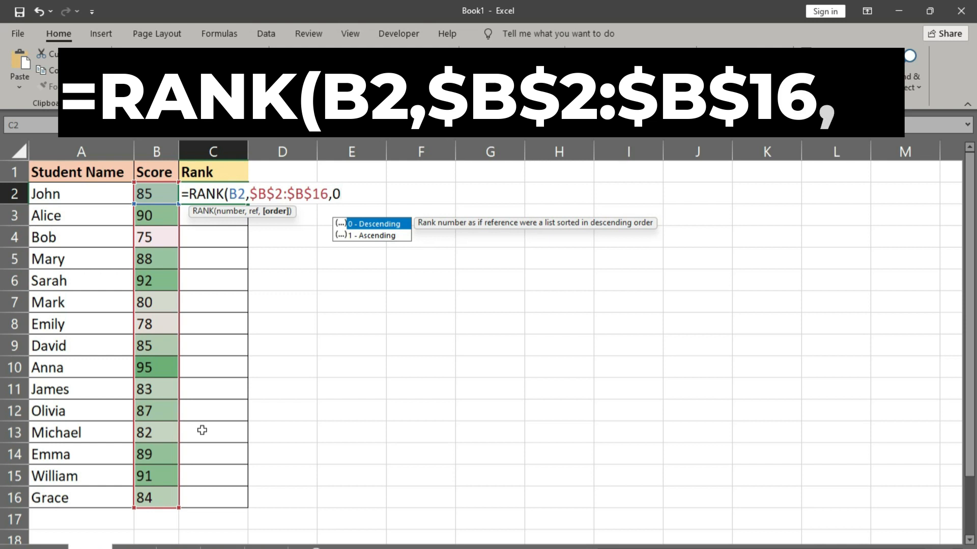
text())
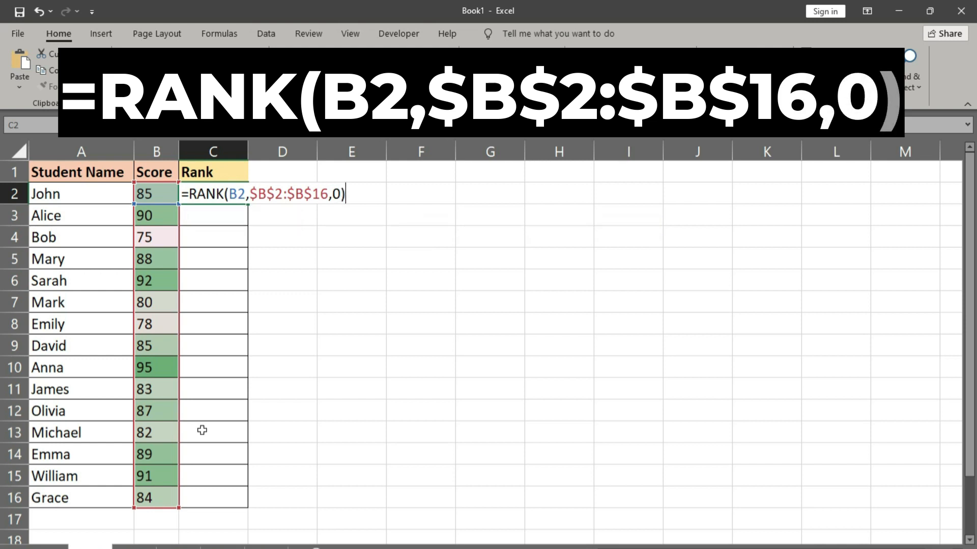
key(ctrl+Return)
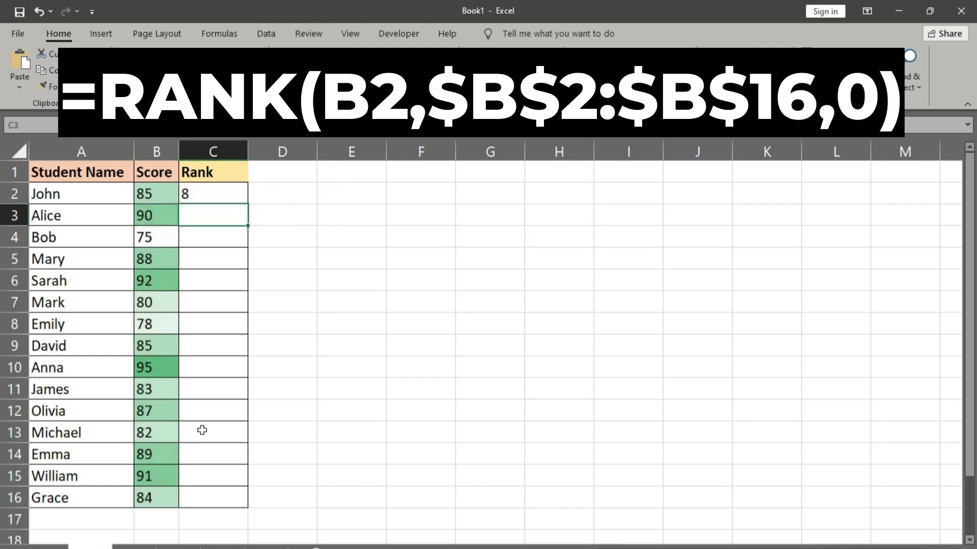
double_click(248, 205)
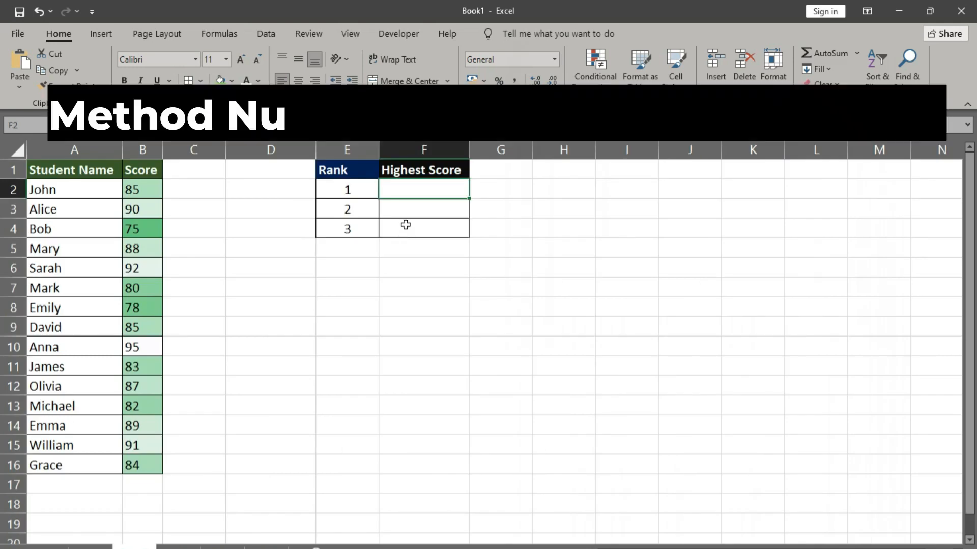
Step: Enter =LARGE(B2:B16,1) in F2 to return the highest score for rank 1
double_click(414, 198)
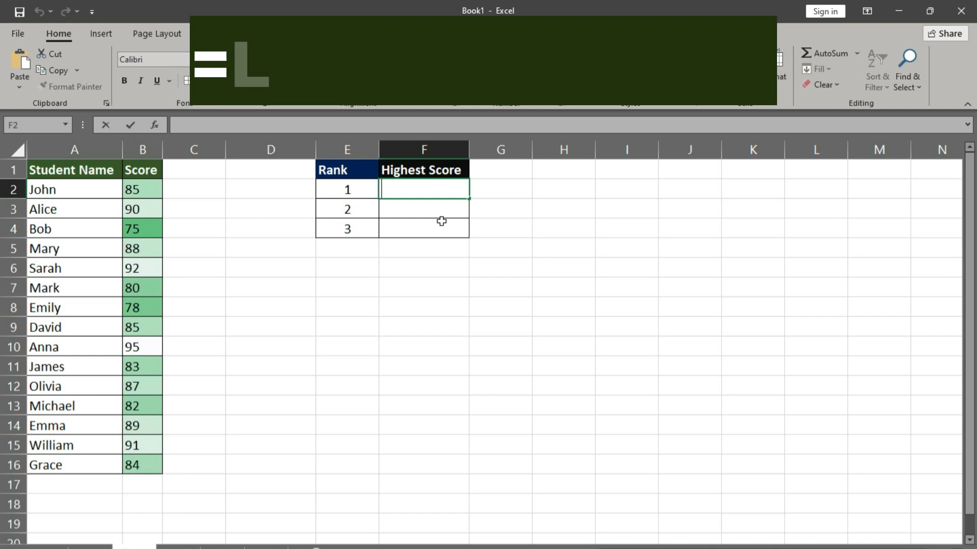
text(=)
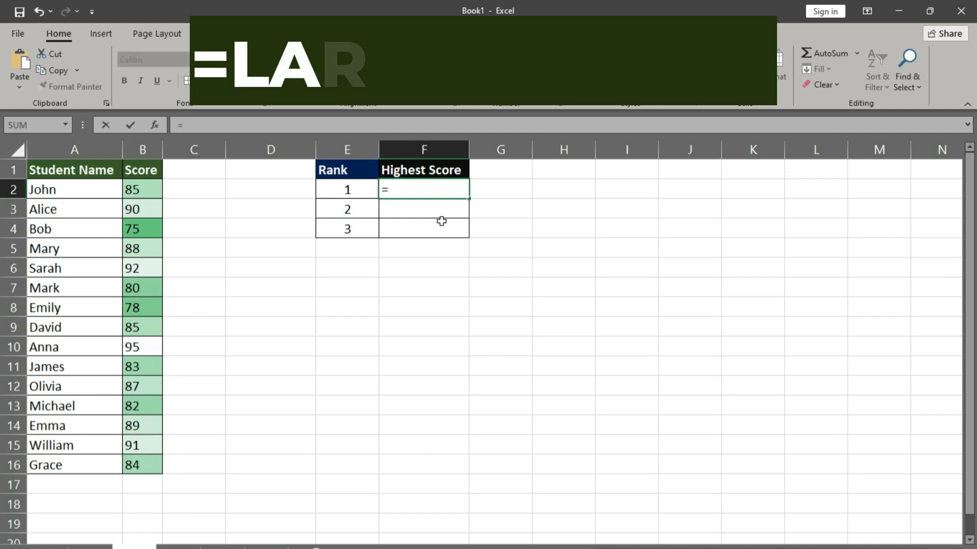
text(large)
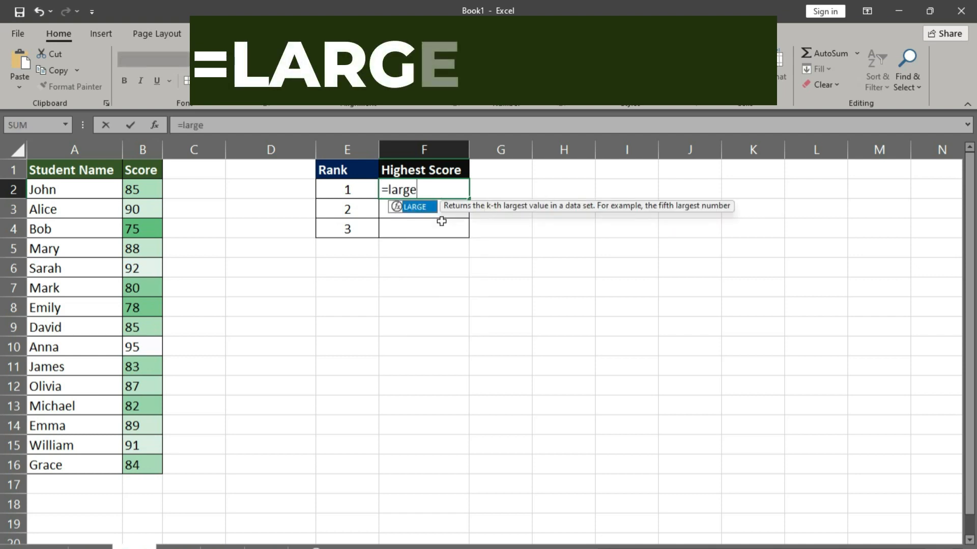
key(Tab)
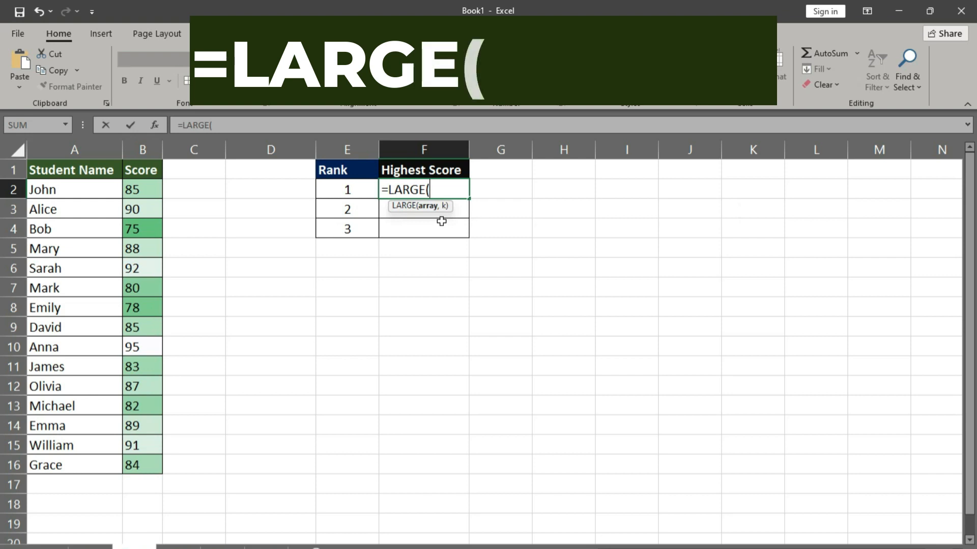
drag(141, 192, 142, 467)
text(,1)
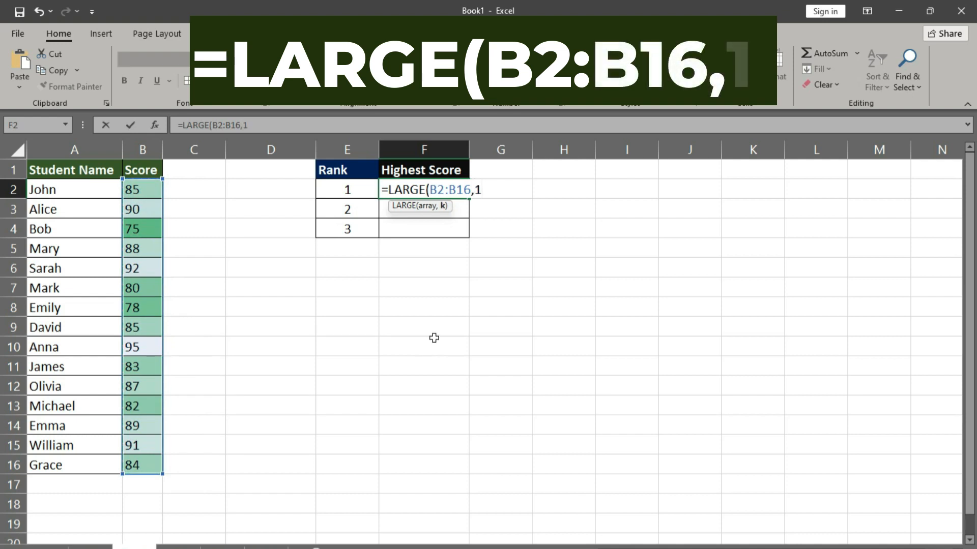
text())
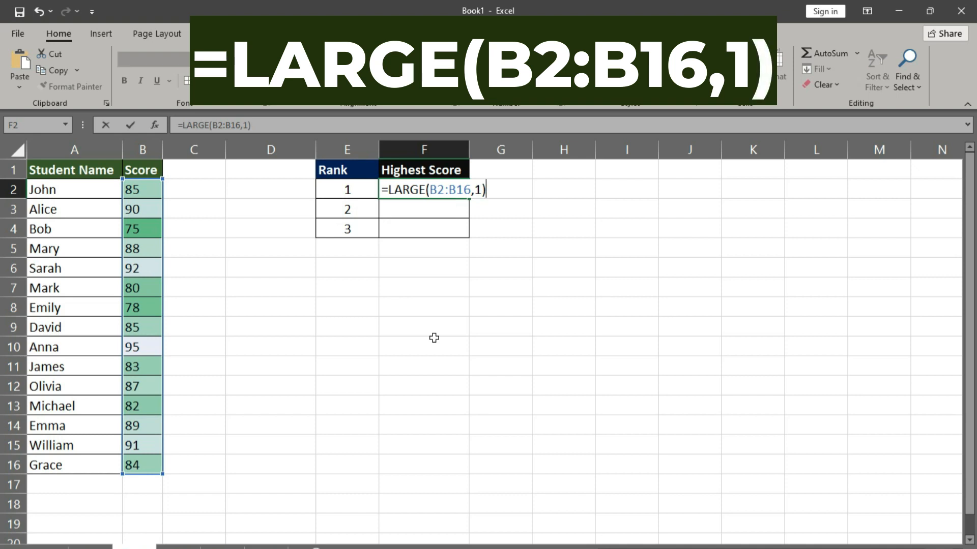
key(Return)
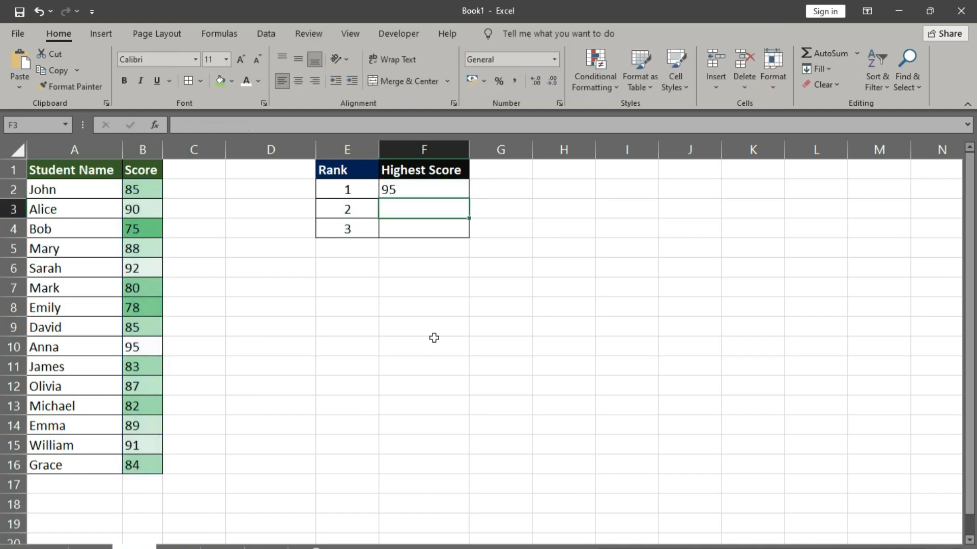
Step: Enter =LARGE(B2:B16,2) in F3 to return the second-highest score
text(=LARGE(B2:B16,1))
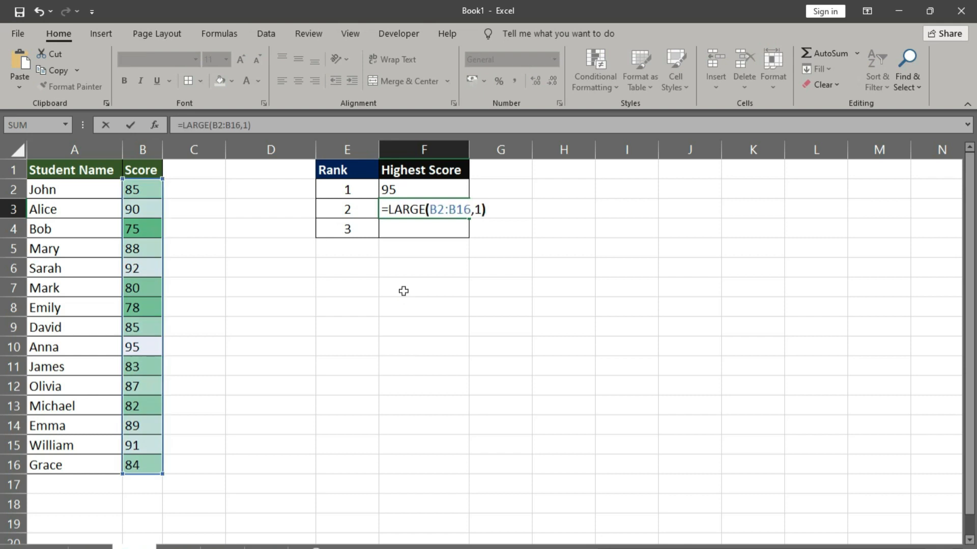
key(Left)
key(BackSpace)
text(2)
key(Return)
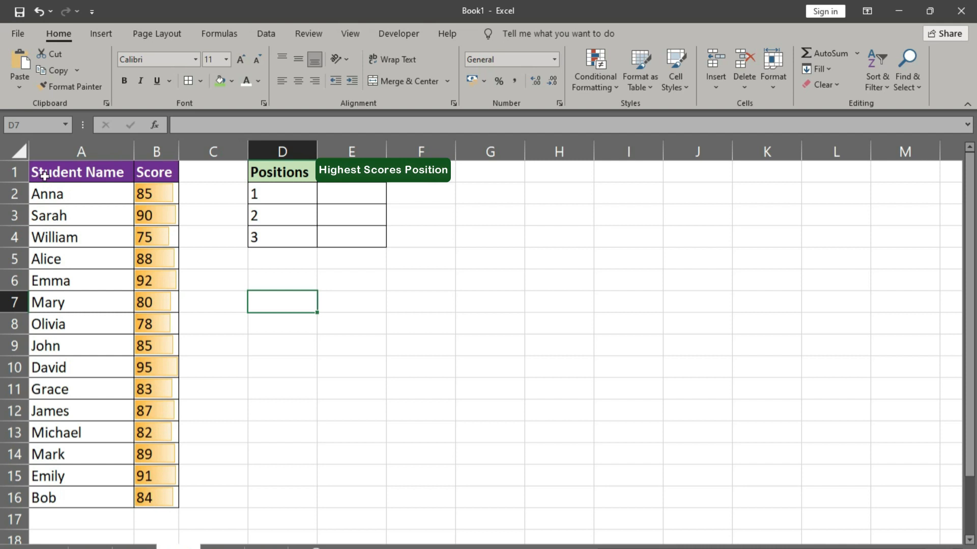
Step: Sort the student table A1:B16 by Score on cell values, from largest to smallest
drag(44, 175, 156, 499)
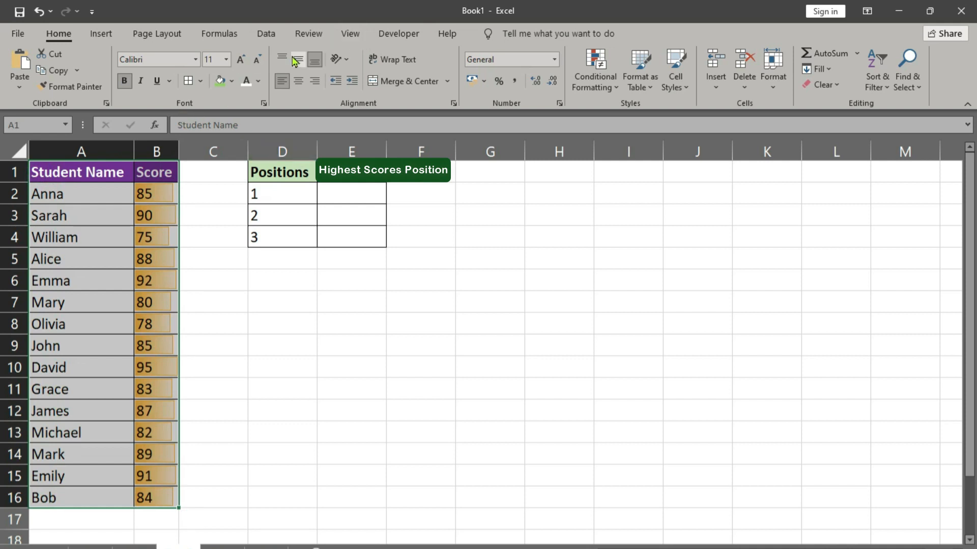
click(263, 34)
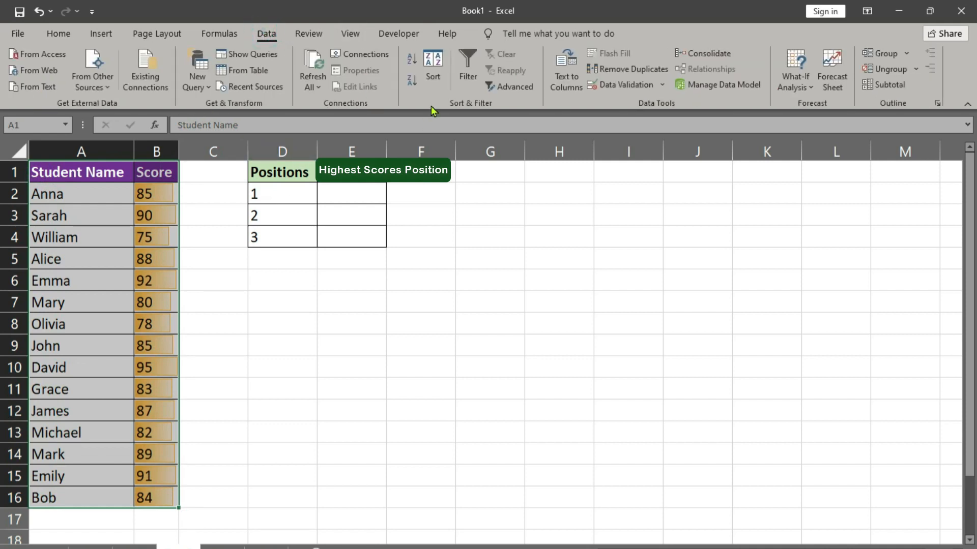
click(434, 63)
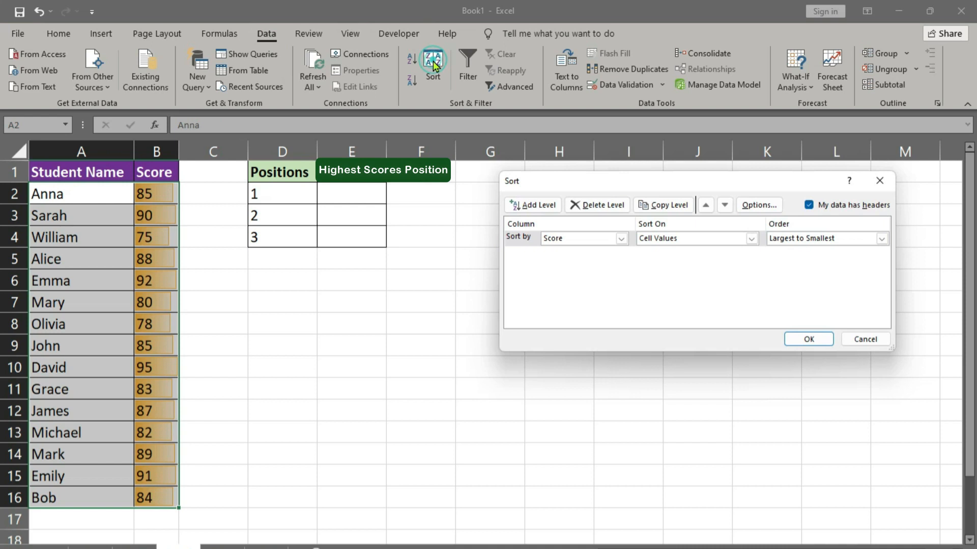
click(589, 238)
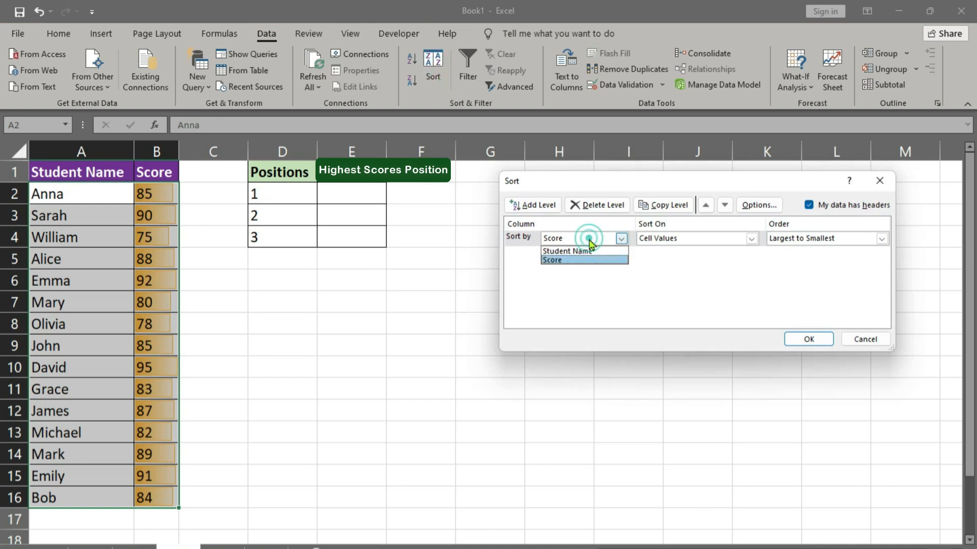
click(564, 260)
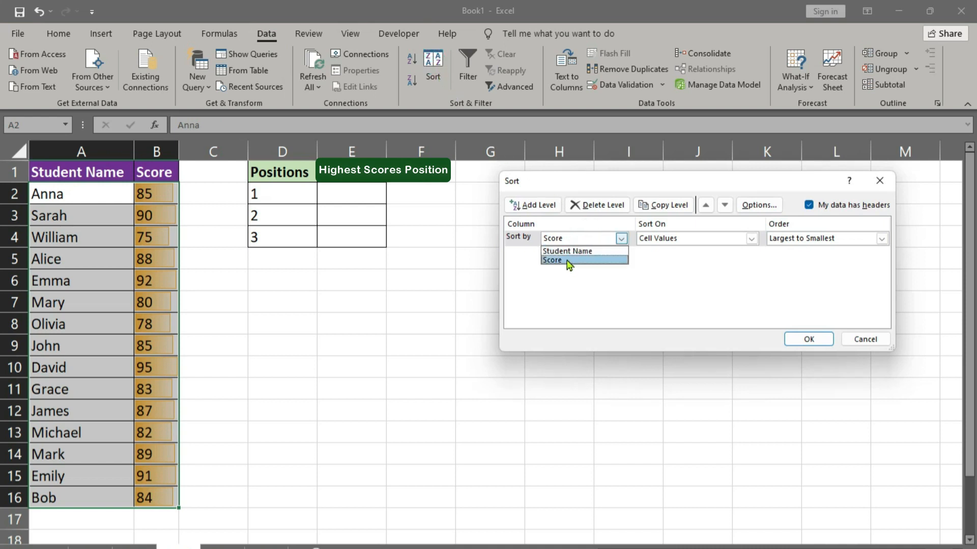
click(798, 242)
click(799, 261)
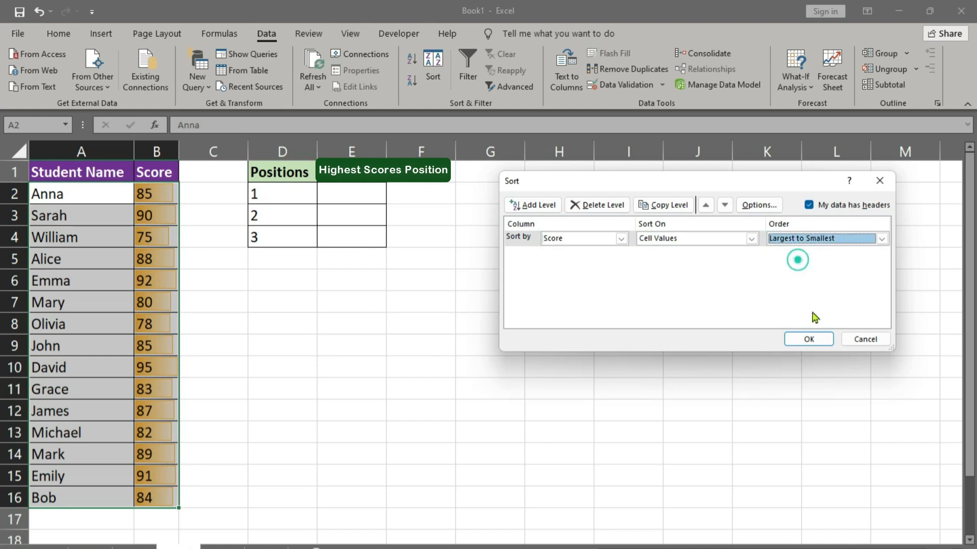
click(808, 340)
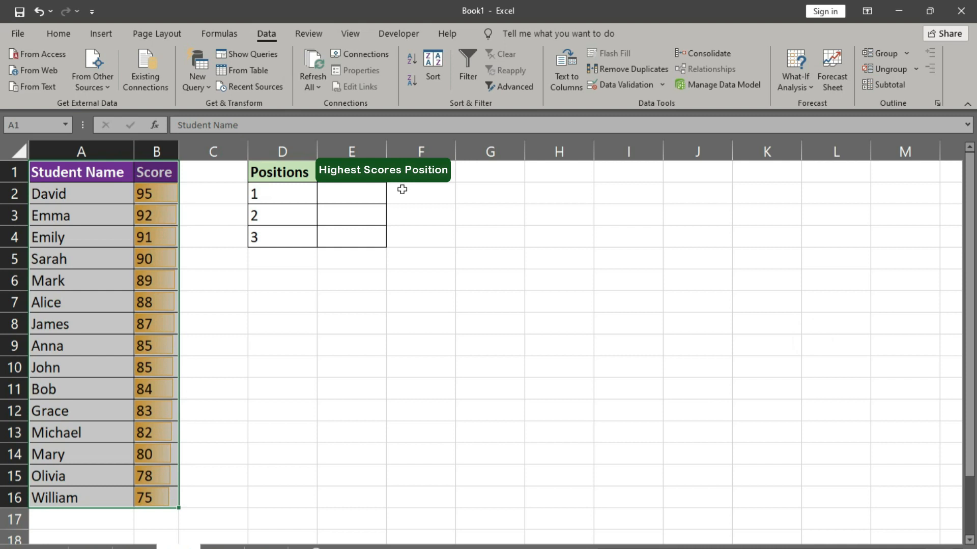
Step: Enter =VLOOKUP(B2,$B$2:$B$16,1,FALSE) in E2 and fill the formula down to E4 for positions 1 to 3
click(365, 200)
double_click(366, 200)
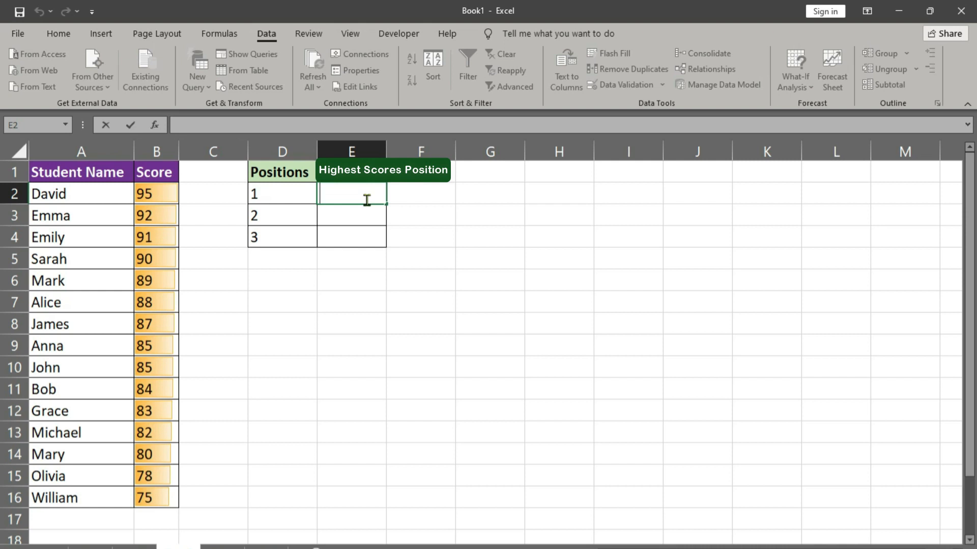
text(=)
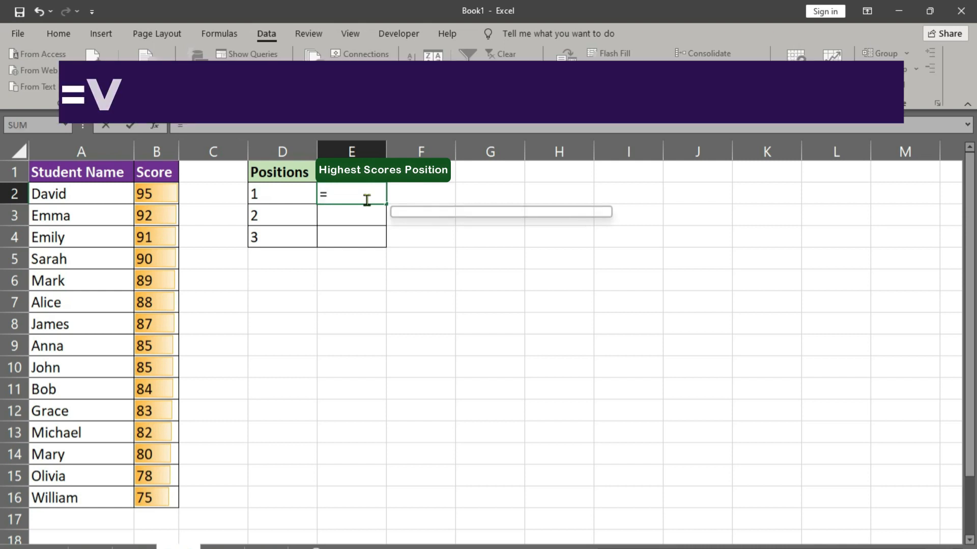
text(vlo)
key(Tab)
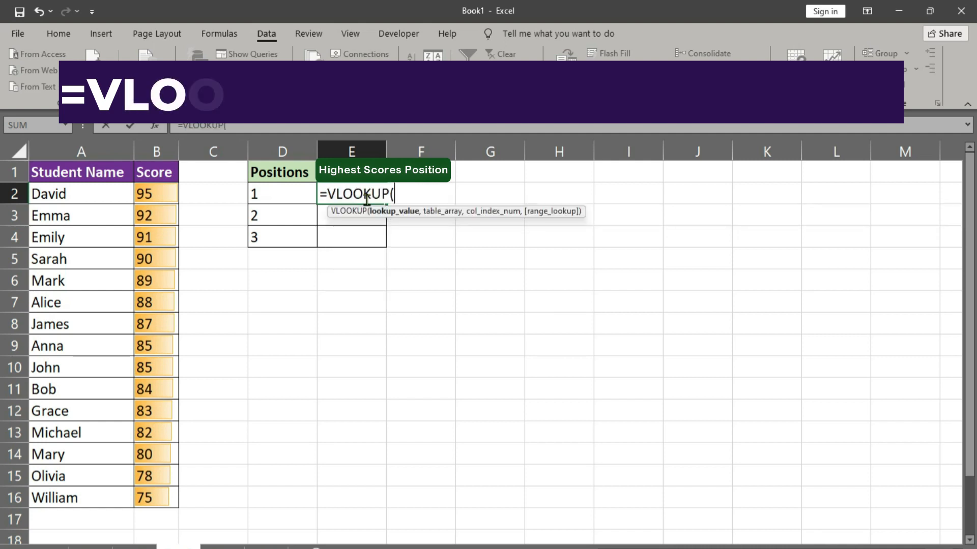
click(151, 195)
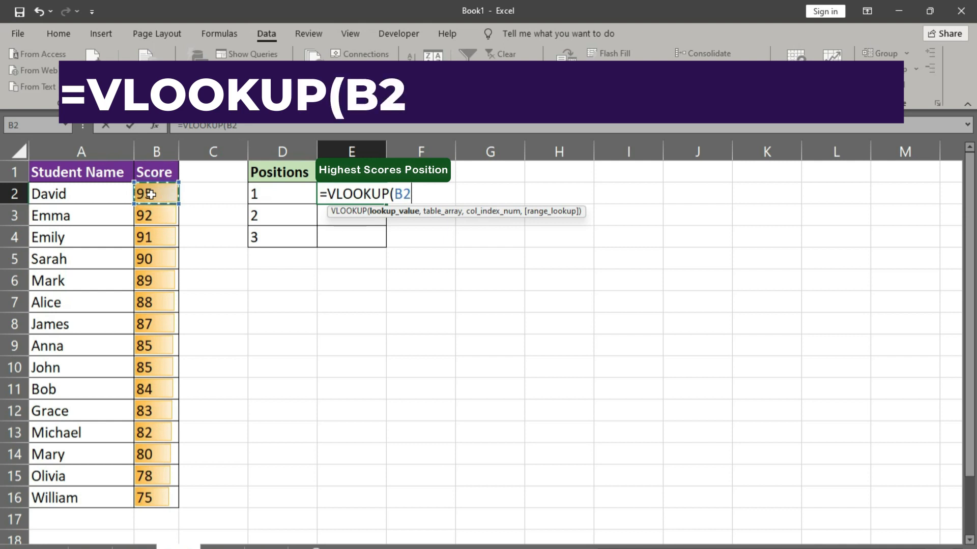
text(,)
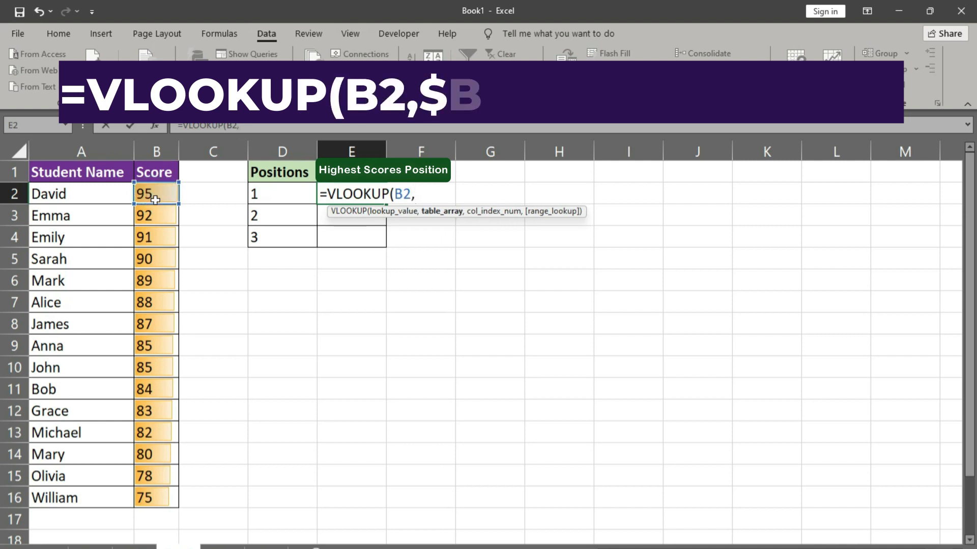
drag(150, 194, 173, 496)
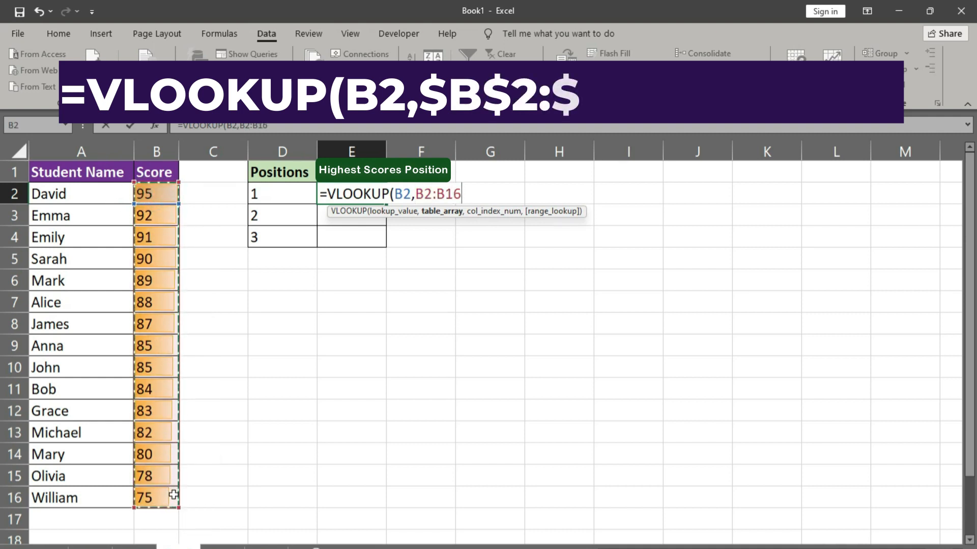
key(F4)
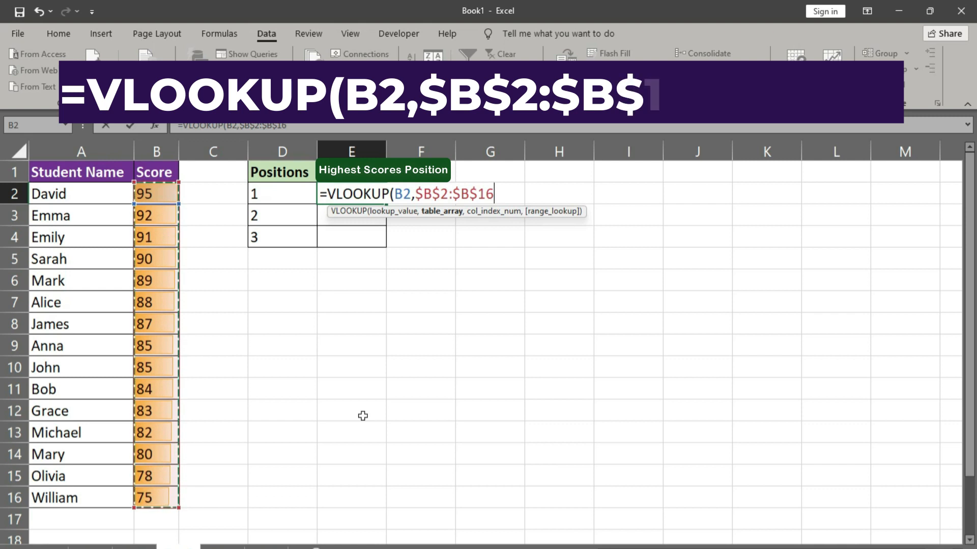
text(,)
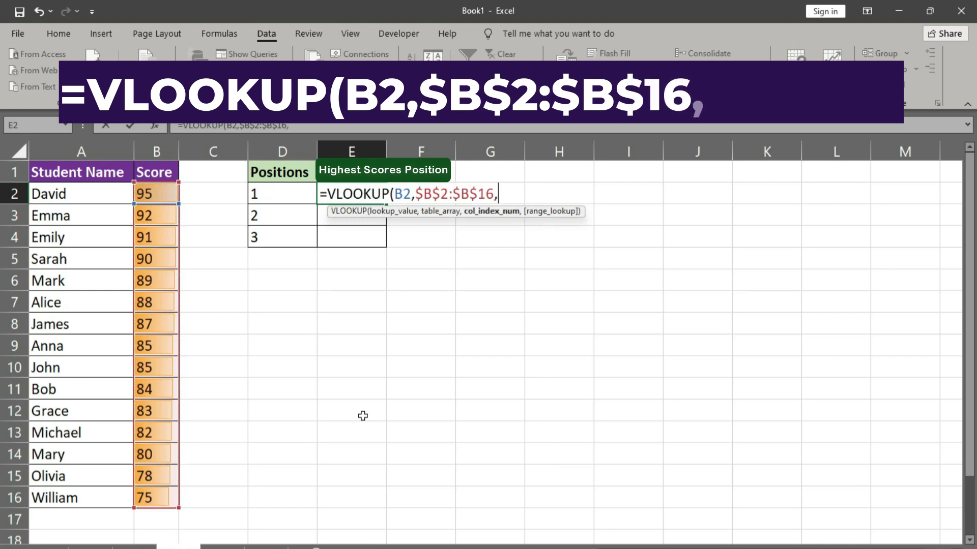
text(1)
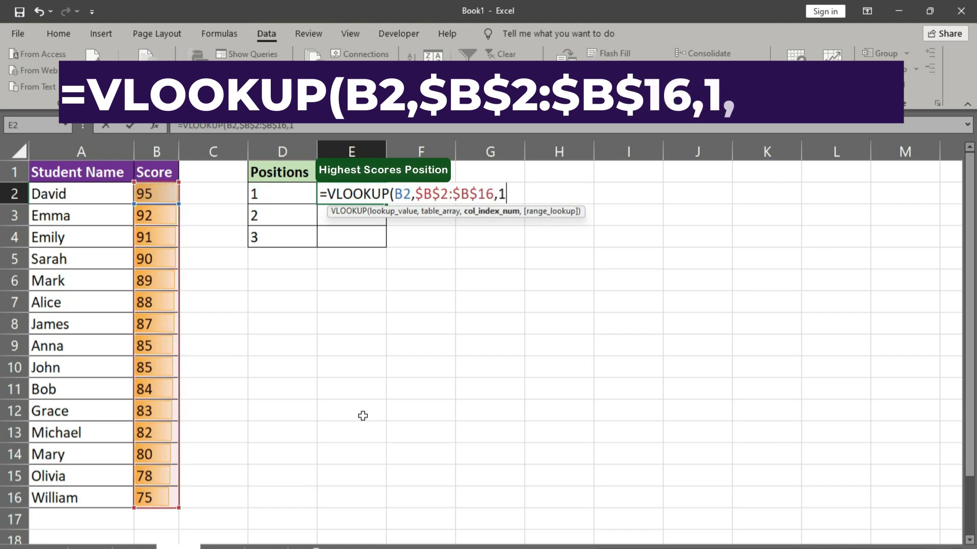
text(,False)
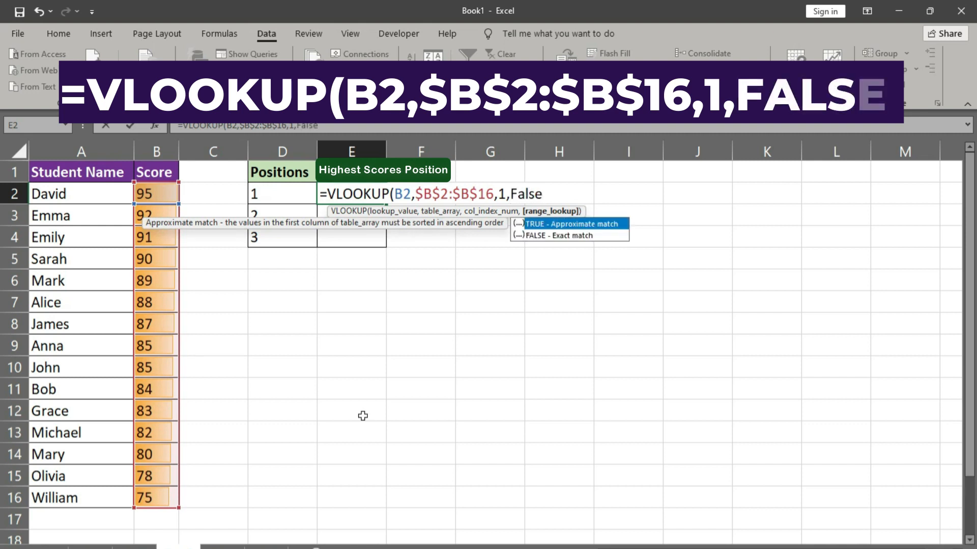
text())
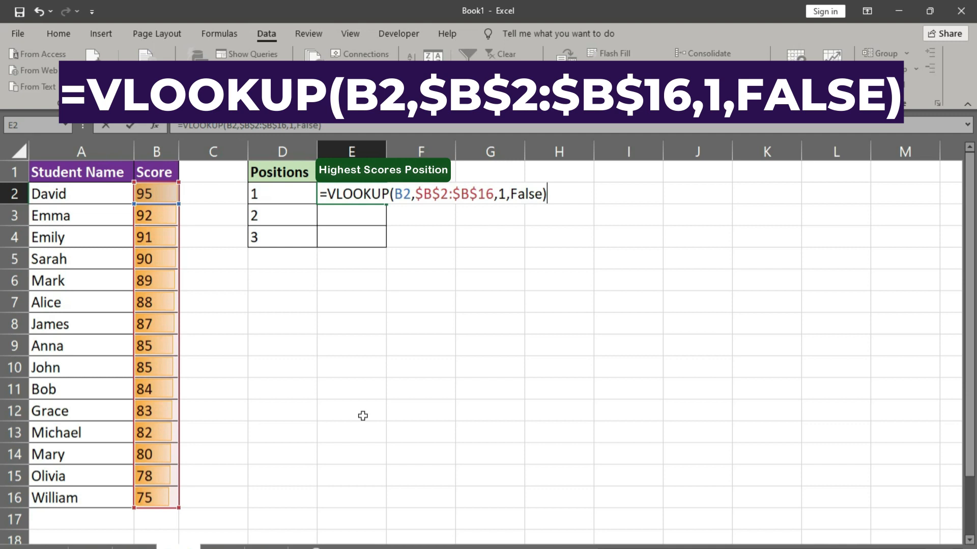
key(Return)
click(379, 199)
double_click(386, 204)
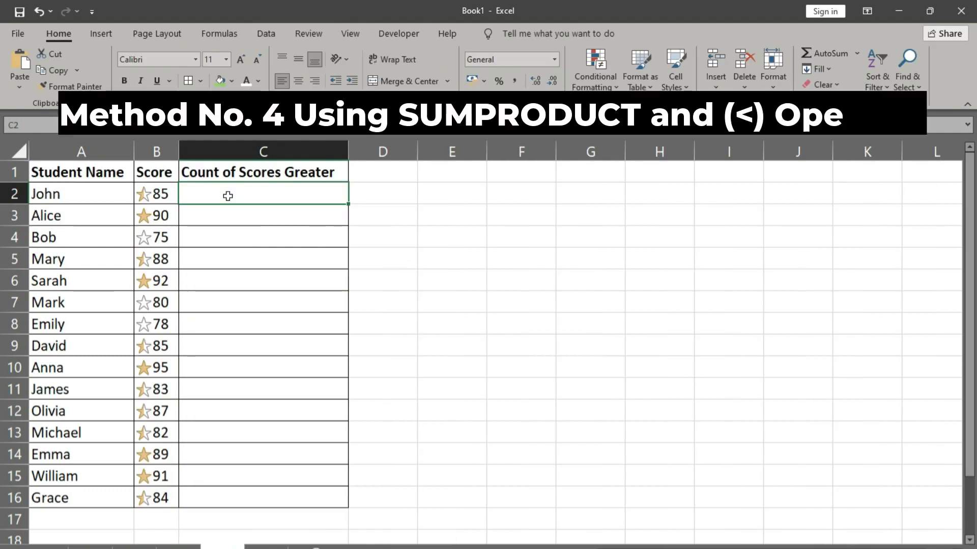
Step: On the Count of Scores Greater sheet, enter =SUMPRODUCT(--(B2<$B$1:$B$16)) in C2 and fill the formula down to C16
click(227, 194)
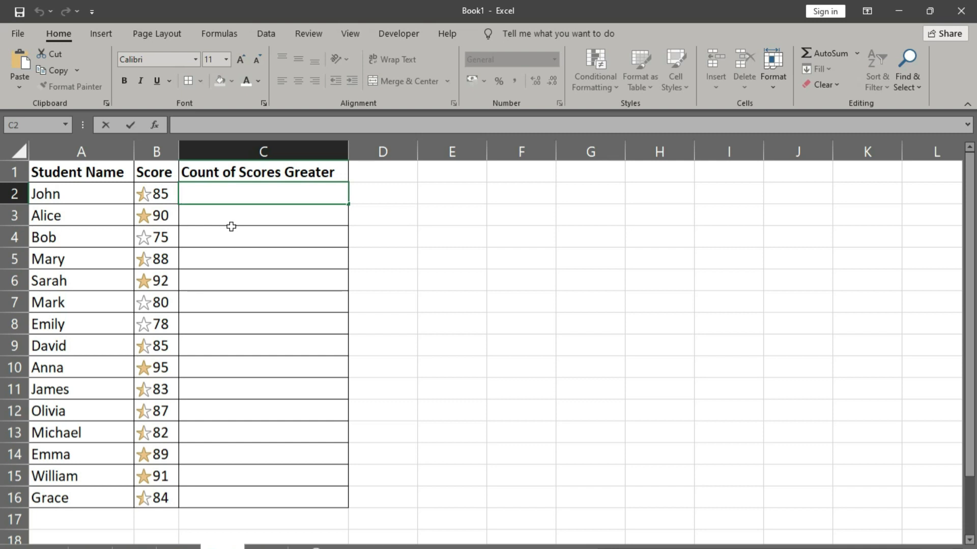
text(=)
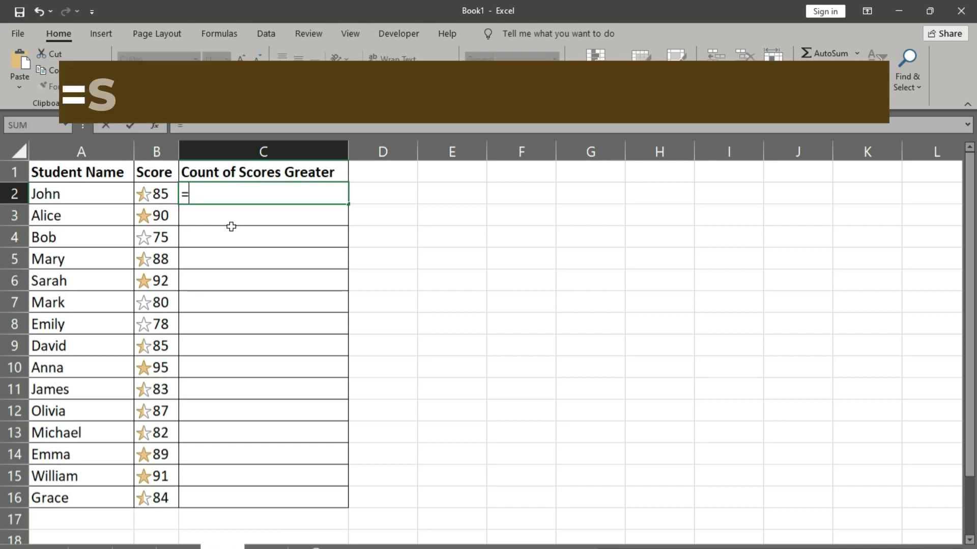
text(s)
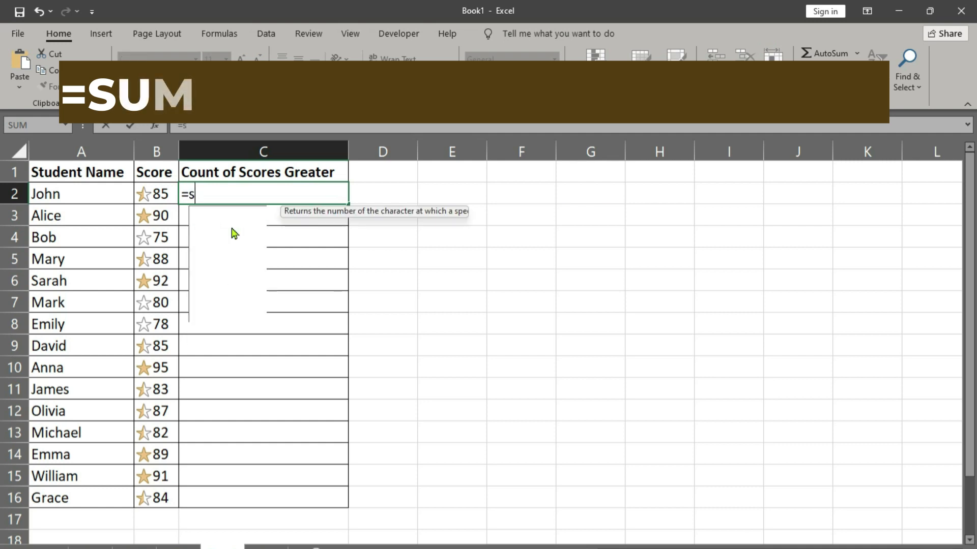
text(umpr)
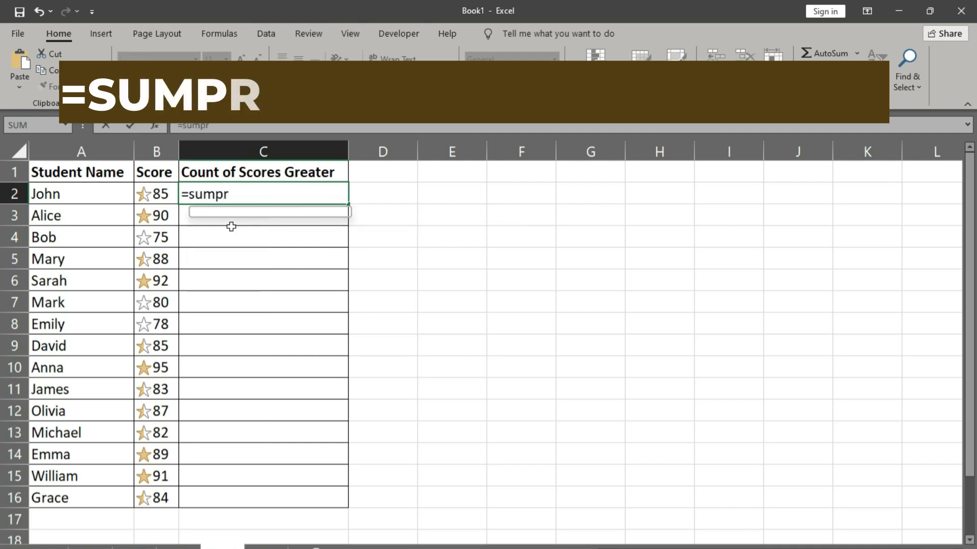
key(Tab)
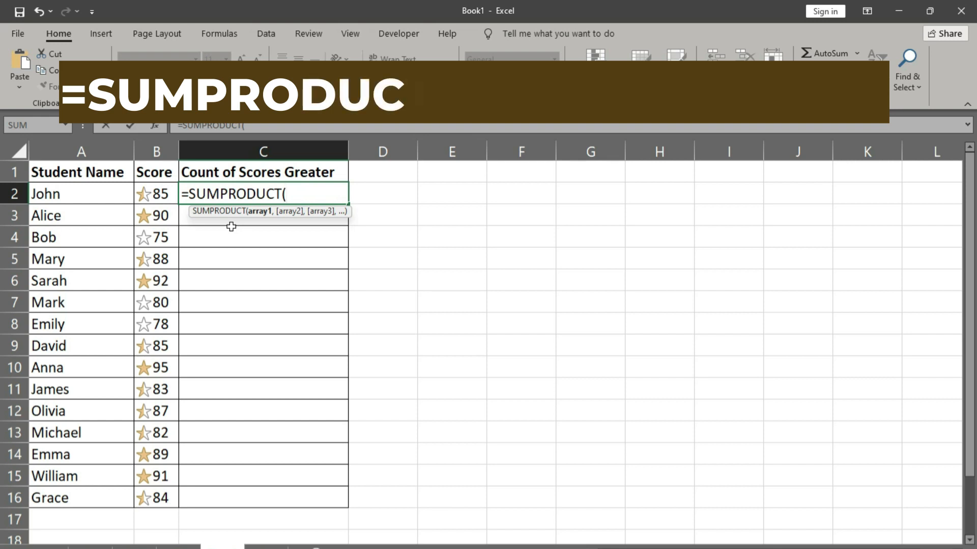
text(-)
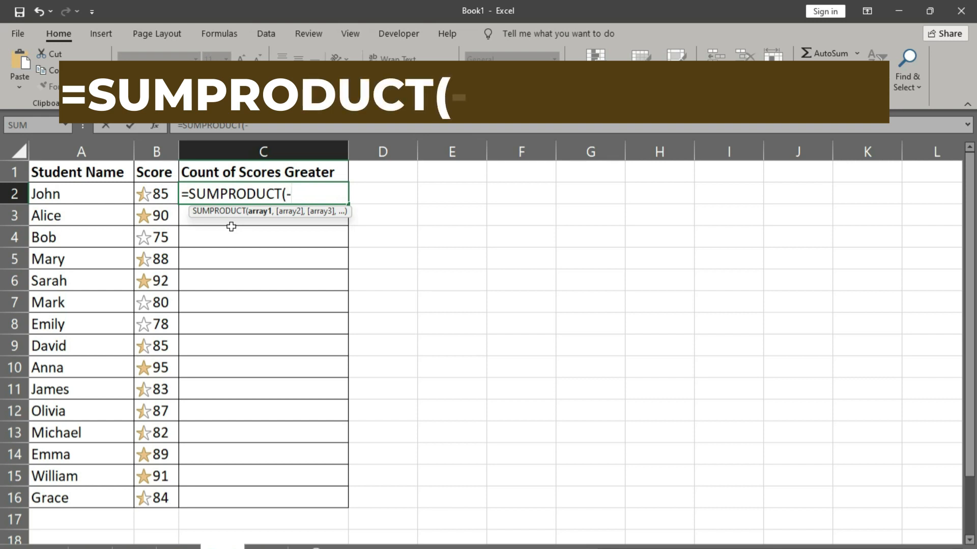
text(-()
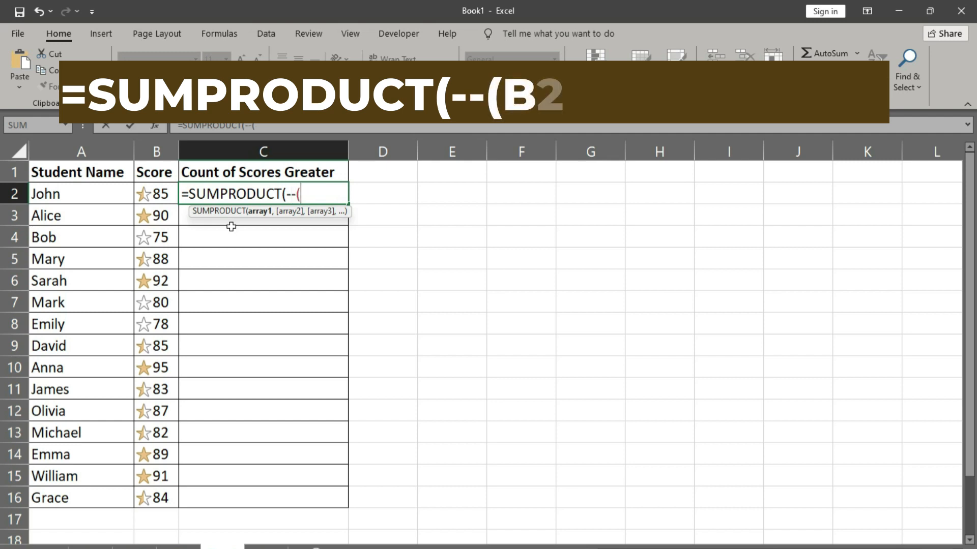
click(161, 194)
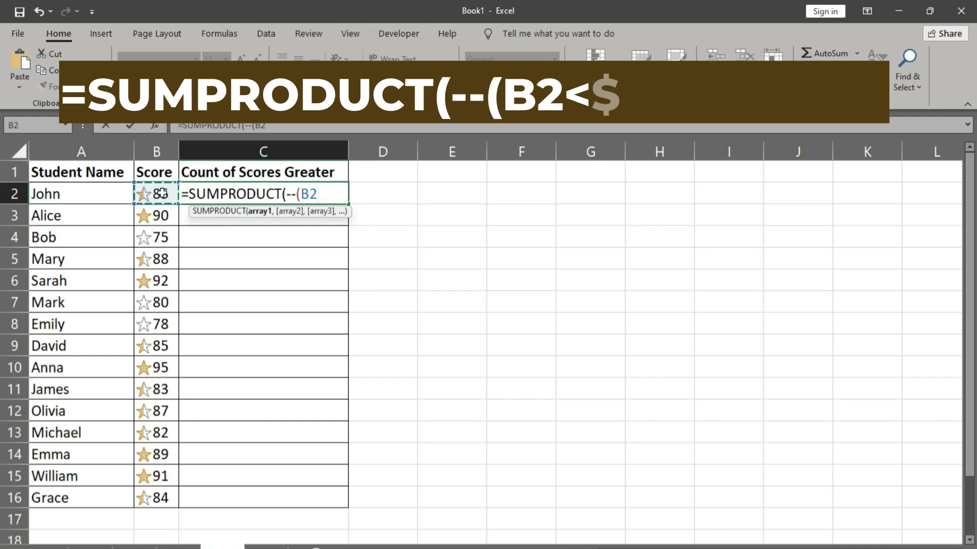
text(<)
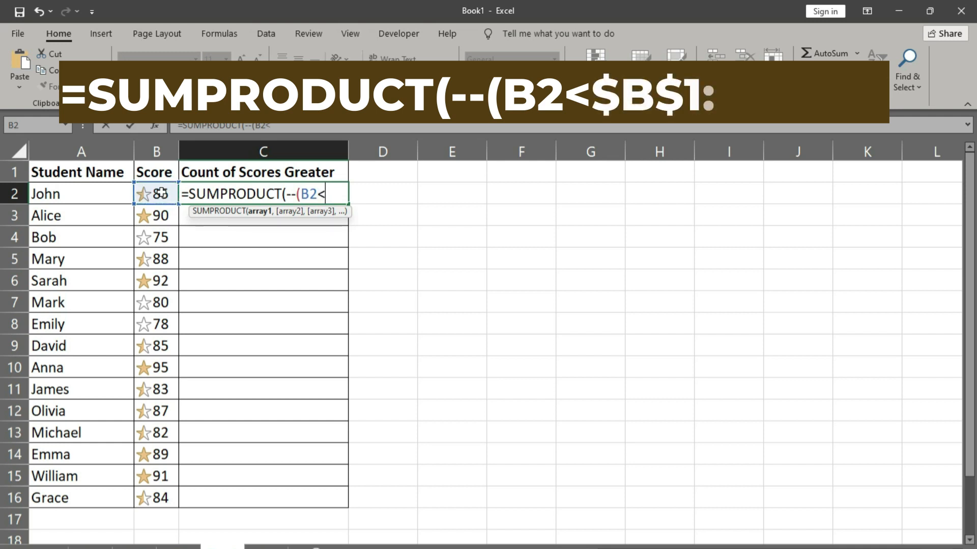
drag(155, 172, 156, 497)
key(F4)
text()))
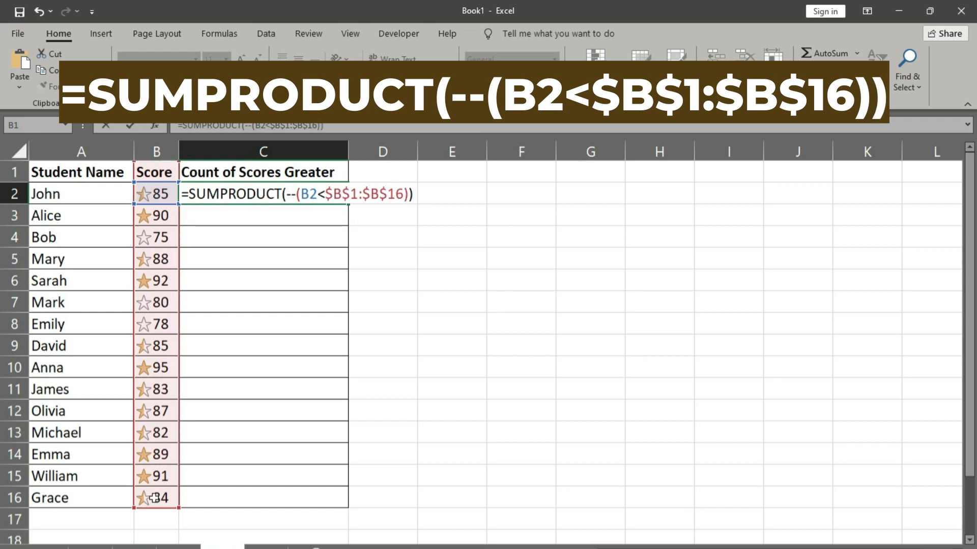
key(Return)
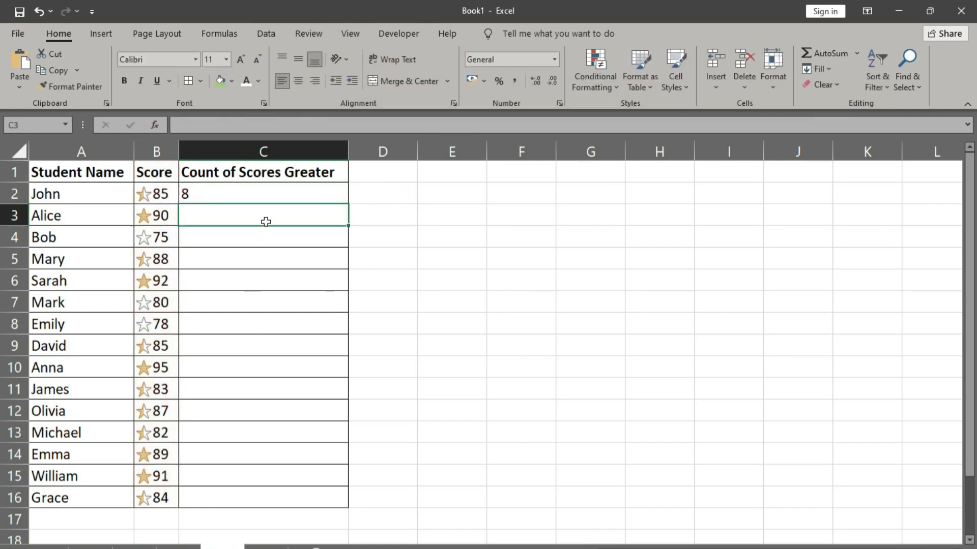
click(326, 198)
double_click(348, 204)
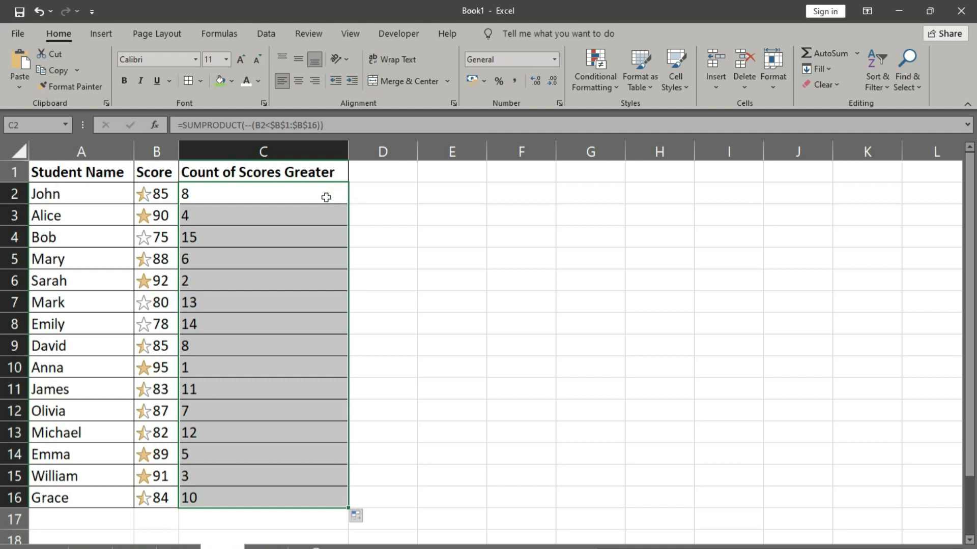